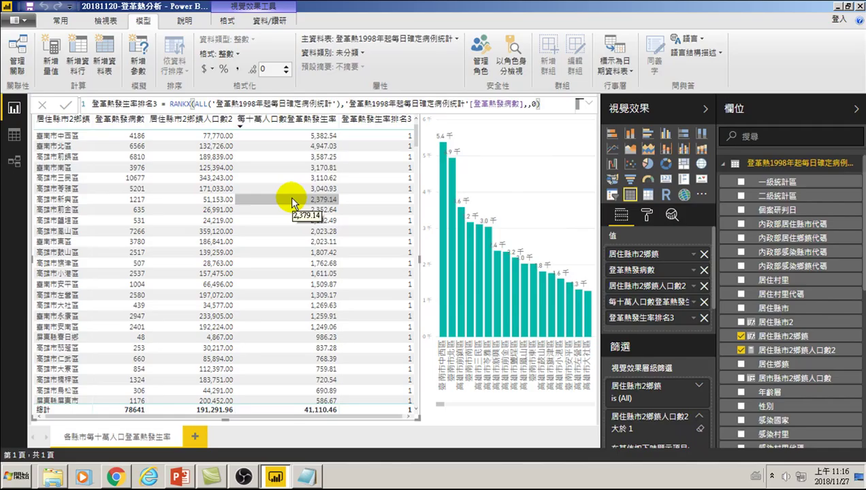
# Step: Add a blank report page, 第 1 頁, next to the 各縣市每十萬人口登革熱發生率 page
pyautogui.click(244, 436)
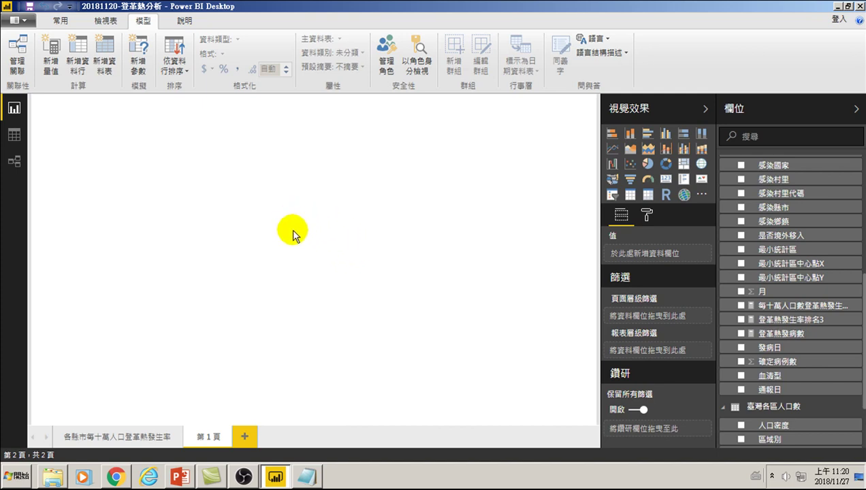
pyautogui.moveTo(208, 436)
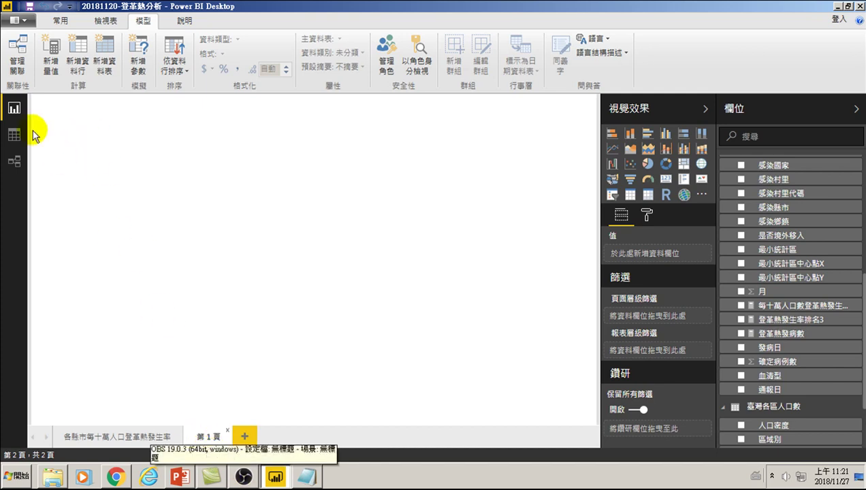
# Step: Insert a table visual on 第 1 頁 listing the 區域別 field from 臺灣各區人口數
pyautogui.scroll(5, 740, 218)
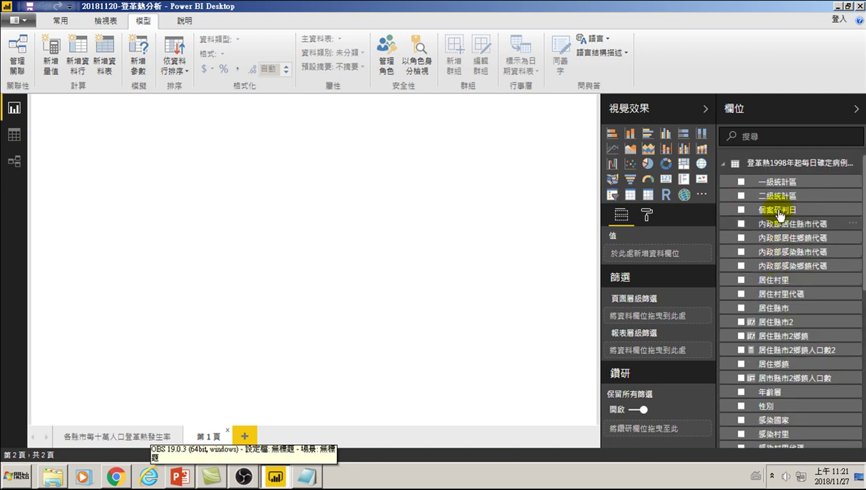
pyautogui.click(723, 164)
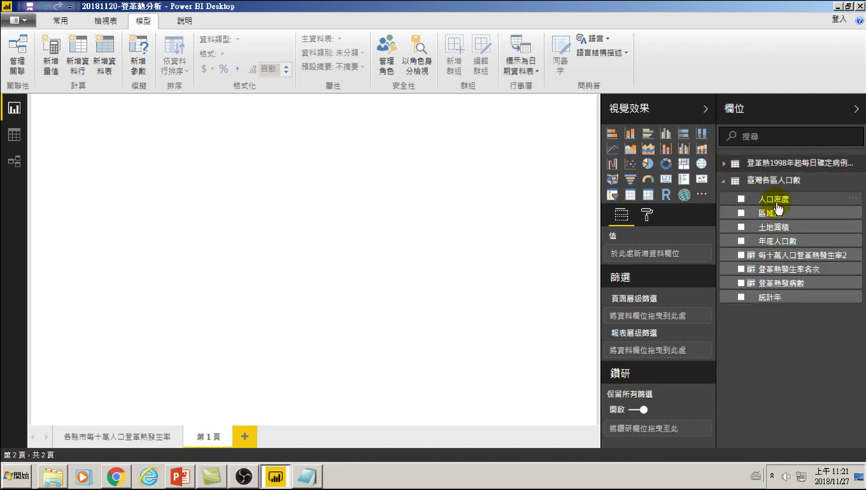
pyautogui.click(630, 196)
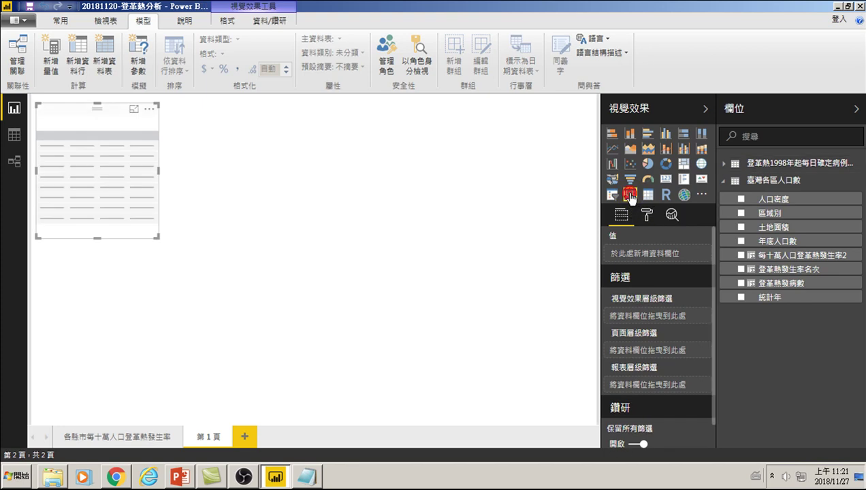
pyautogui.click(741, 215)
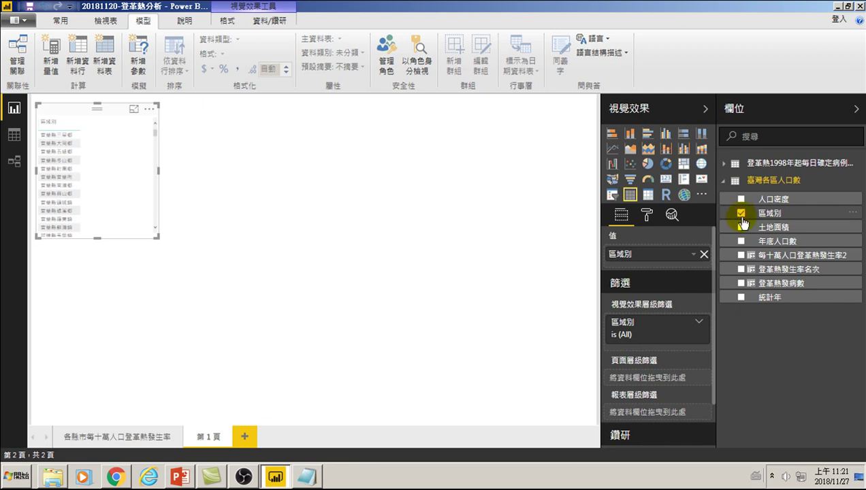
# Step: Set the table's column header (資料行標題) text size to 14
pyautogui.click(645, 216)
pyautogui.scroll(-3, 620, 306)
pyautogui.scroll(3, 630, 332)
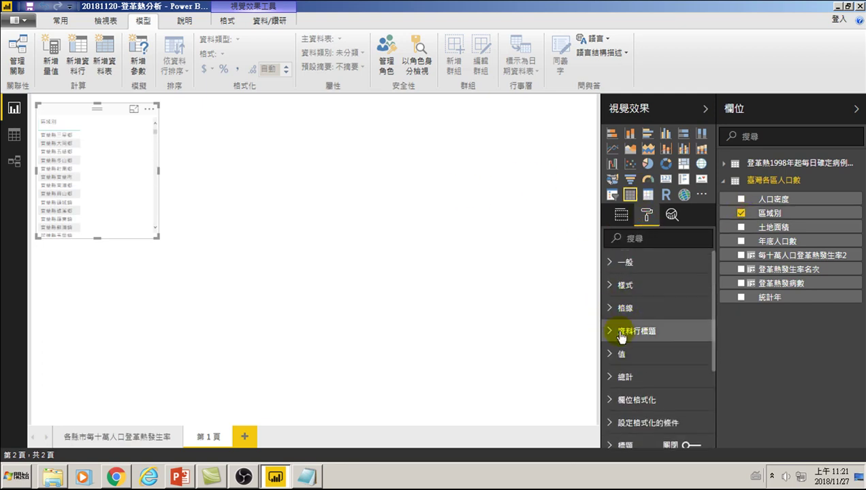
pyautogui.click(614, 333)
pyautogui.scroll(-3, 639, 361)
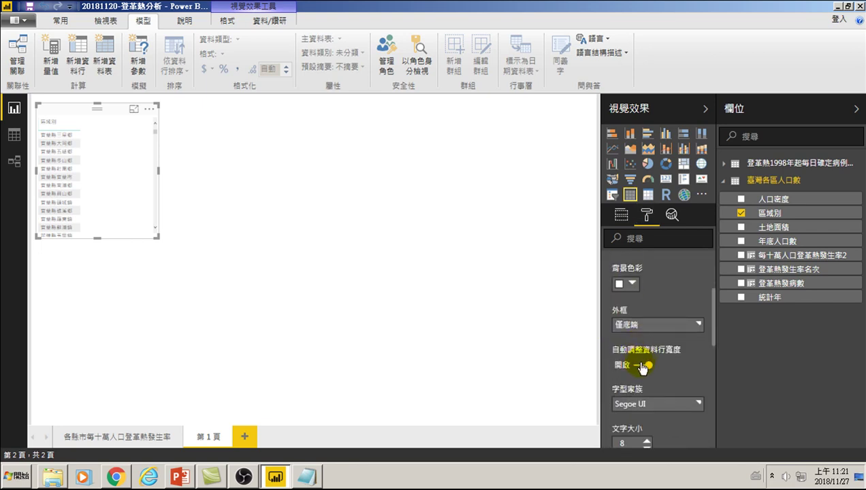
pyautogui.scroll(-1, 650, 381)
pyautogui.scroll(-1, 650, 385)
pyautogui.click(647, 378)
pyautogui.click(648, 378)
pyautogui.click(647, 378)
pyautogui.click(647, 378)
pyautogui.click(647, 378)
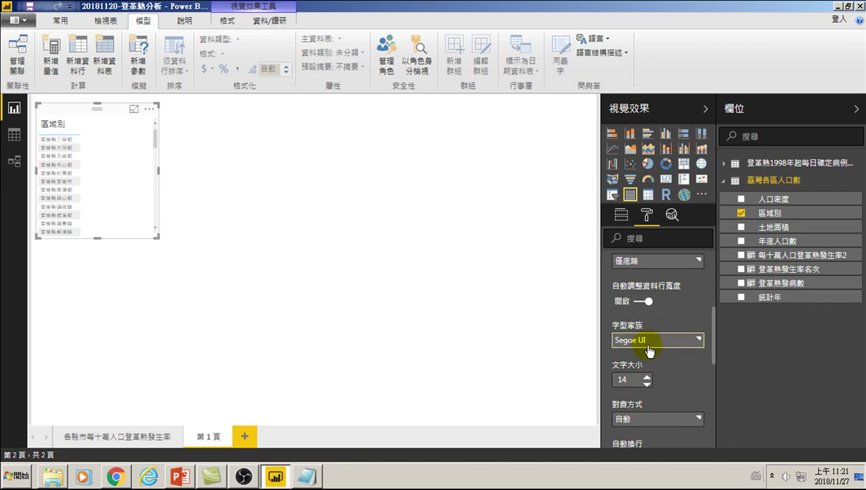
# Step: Set the table's value (值) text size to 12
pyautogui.scroll(-3, 647, 351)
pyautogui.scroll(2, 613, 347)
pyautogui.scroll(2, 640, 312)
pyautogui.scroll(-3, 635, 350)
pyautogui.click(616, 323)
pyautogui.scroll(-3, 645, 349)
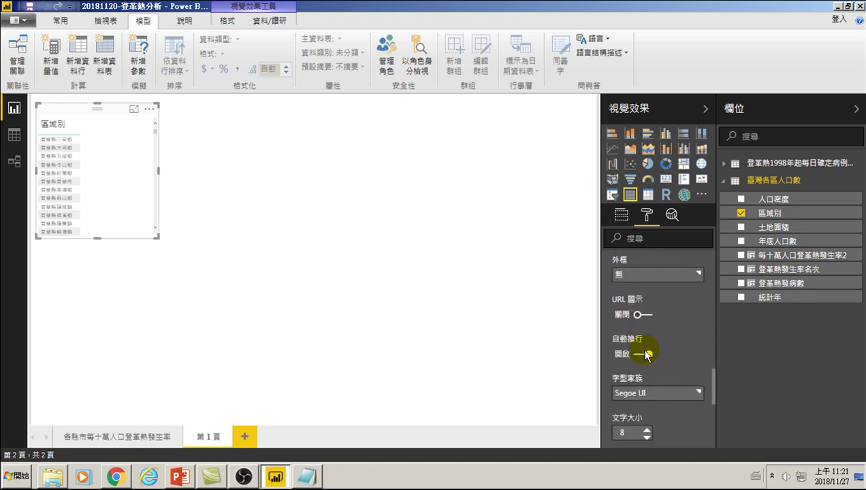
pyautogui.scroll(-1, 650, 395)
pyautogui.scroll(-1, 646, 405)
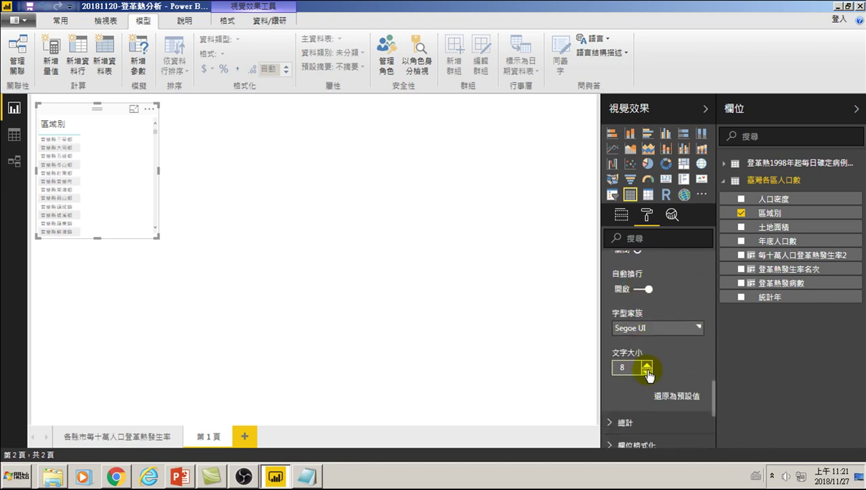
pyautogui.click(648, 366)
pyautogui.click(647, 366)
pyautogui.click(647, 366)
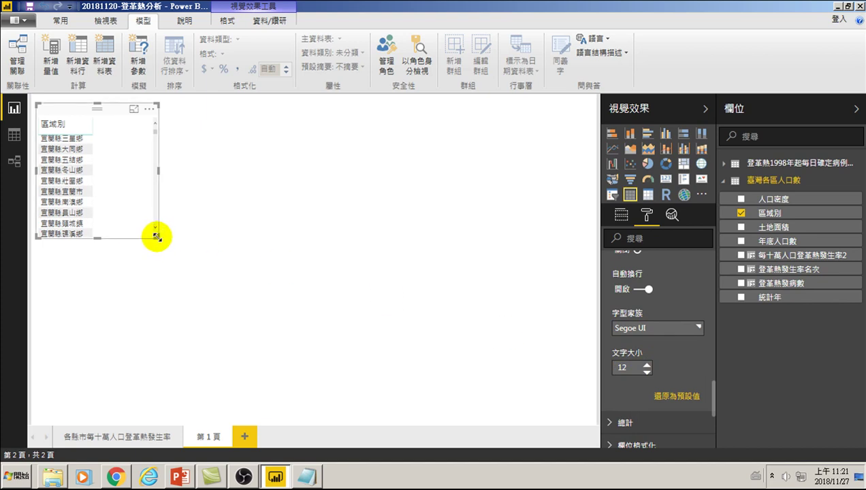
# Step: Make the table taller, add 每十萬人口登革熱發生率2 and 登革熱發生率名次 columns, then widen it
pyautogui.moveTo(157, 237); pyautogui.dragTo(236, 403)
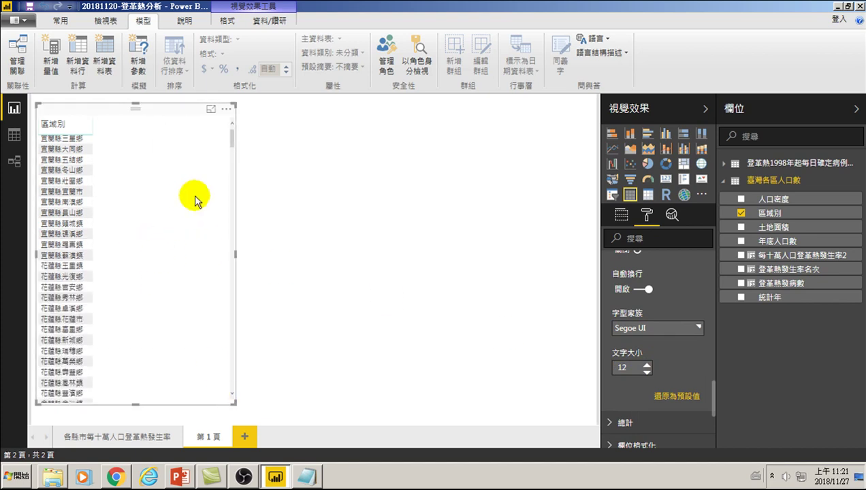
pyautogui.moveTo(789, 213)
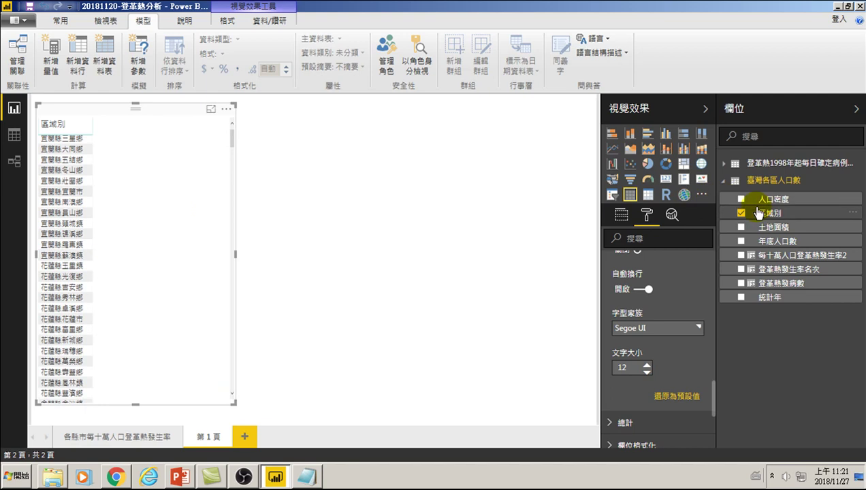
pyautogui.click(751, 228)
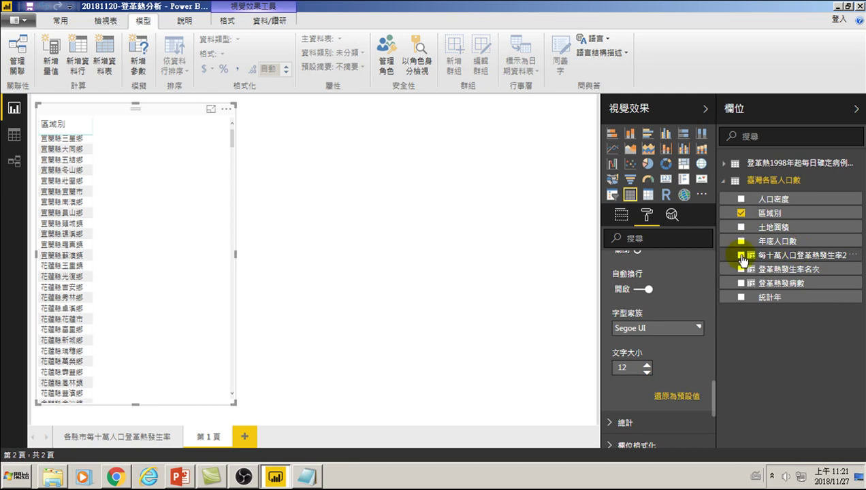
pyautogui.click(741, 256)
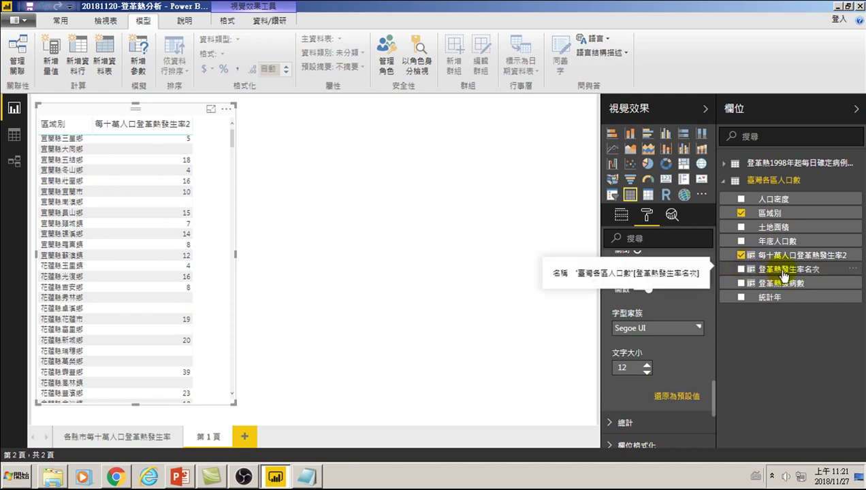
pyautogui.click(741, 269)
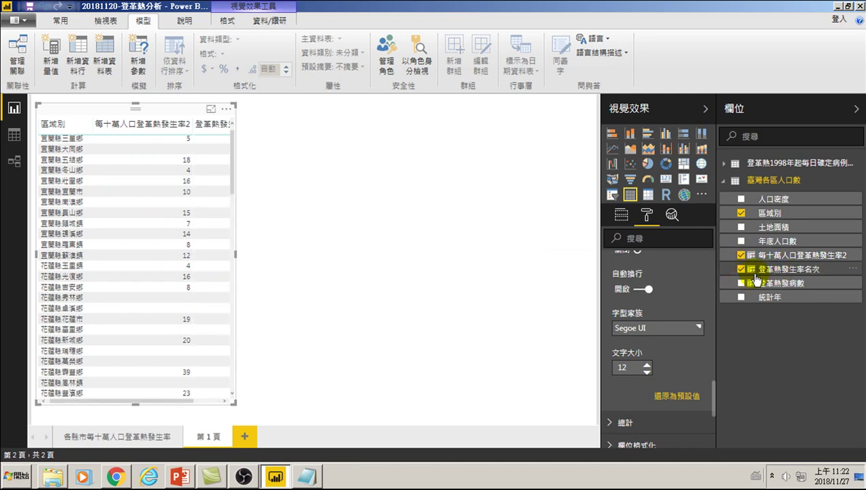
pyautogui.moveTo(235, 255); pyautogui.dragTo(284, 256)
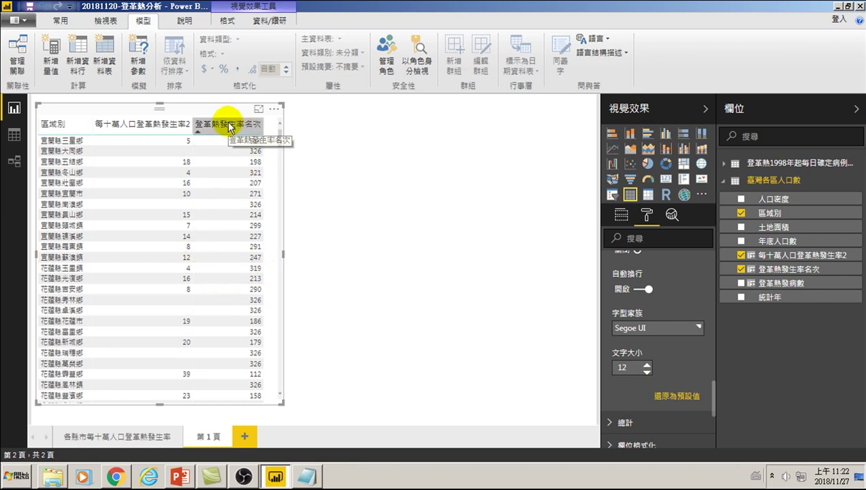
# Step: Filter the table so 登革熱發生率名次 is 小於或等於 10, and apply the filter
pyautogui.click(621, 217)
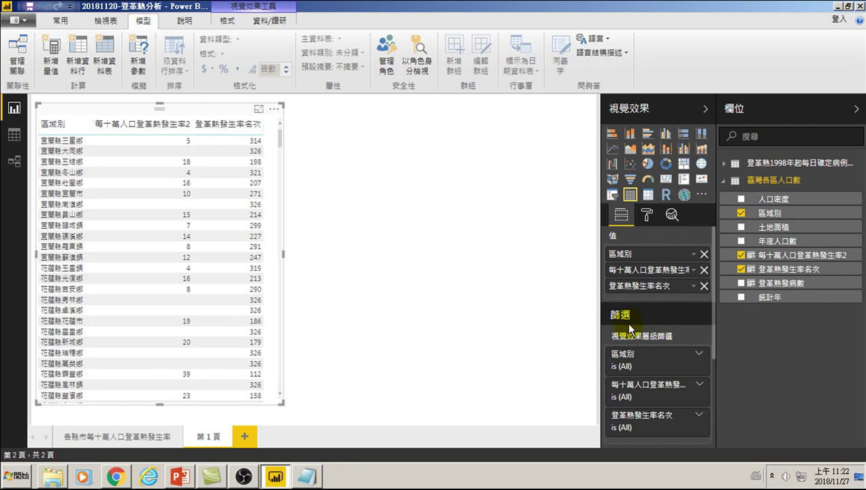
pyautogui.scroll(-3, 630, 356)
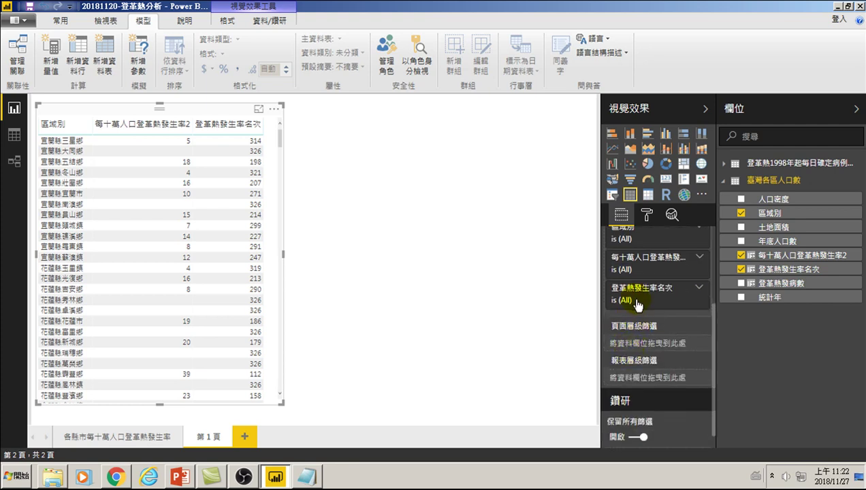
pyautogui.scroll(2, 638, 306)
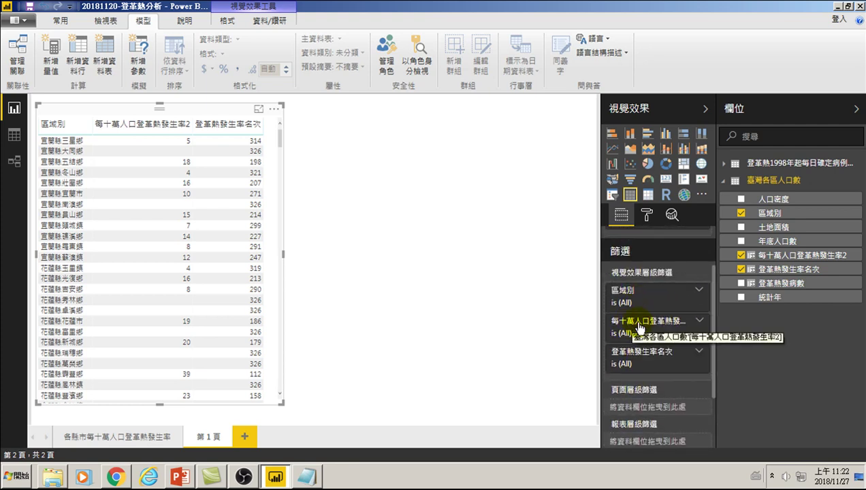
pyautogui.click(699, 356)
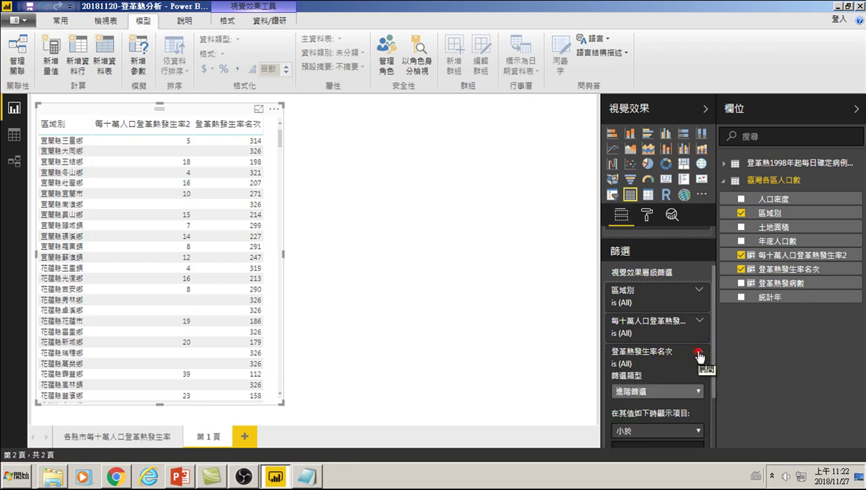
pyautogui.scroll(-2, 643, 347)
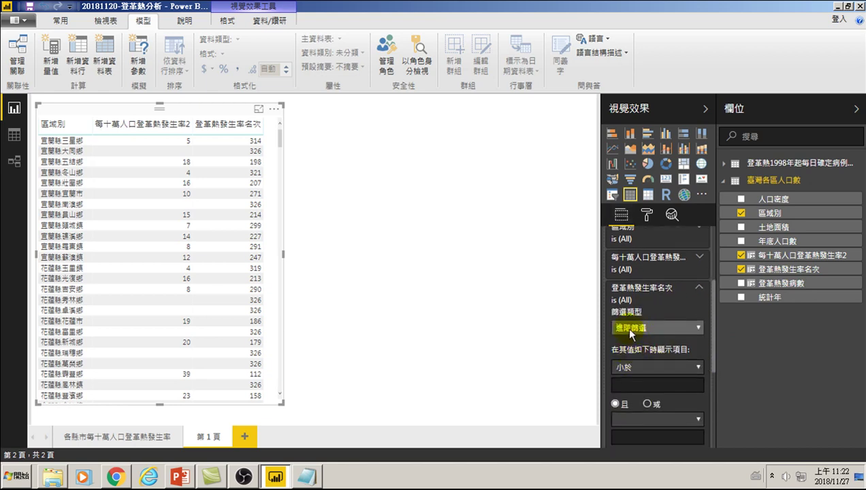
pyautogui.click(631, 365)
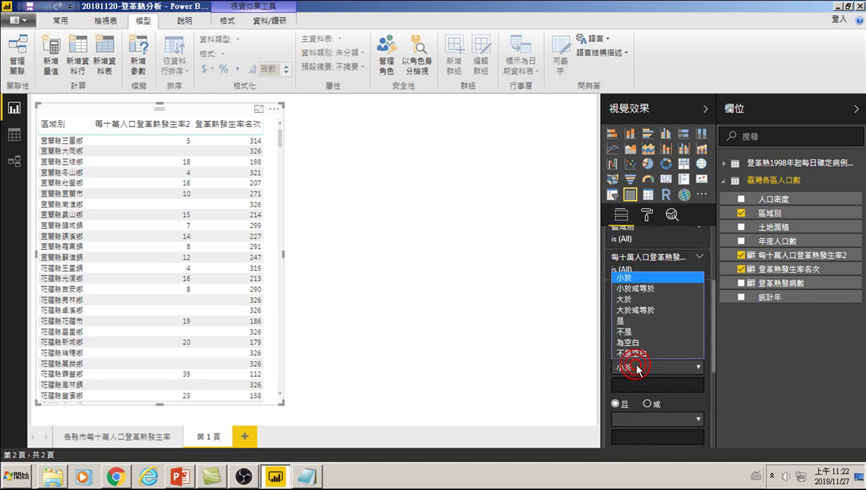
pyautogui.click(617, 289)
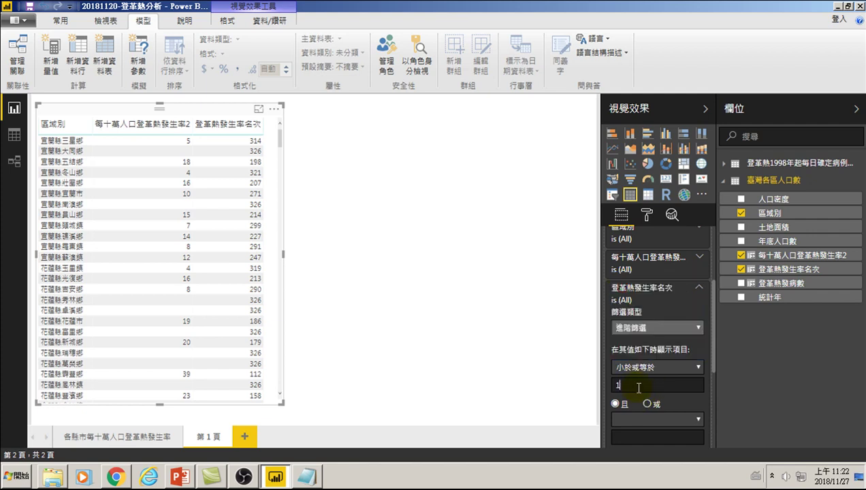
pyautogui.scroll(-5, 672, 334)
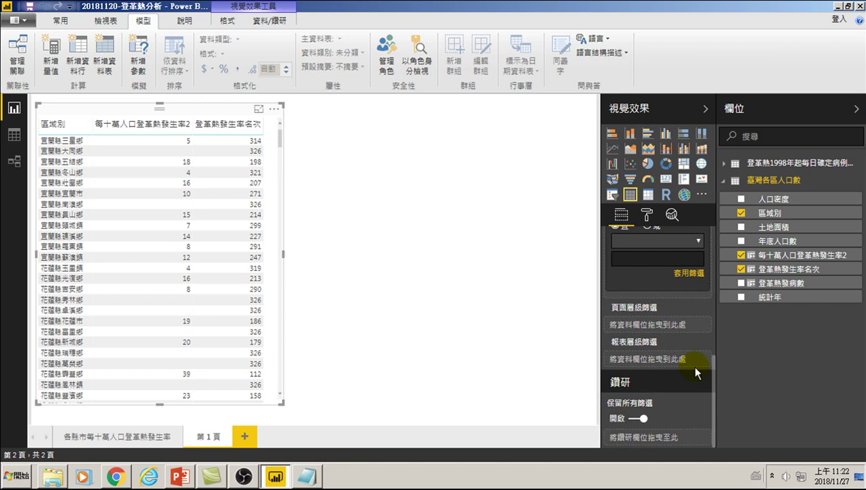
pyautogui.click(686, 278)
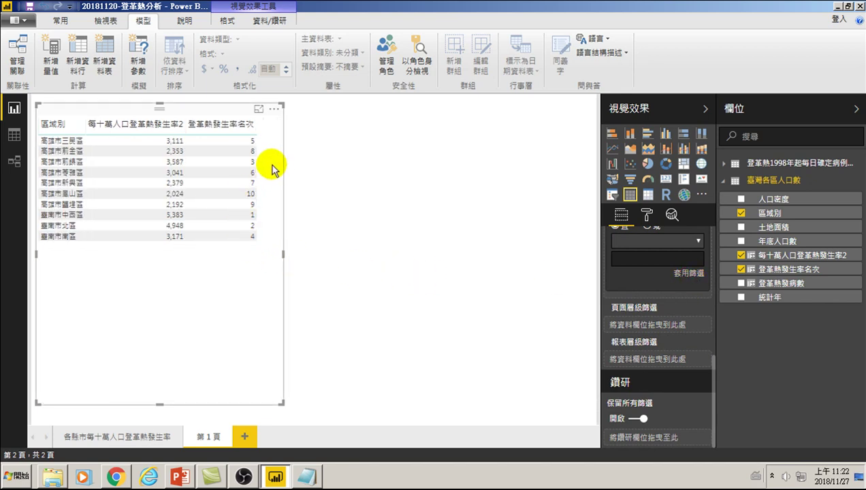
# Step: Sort the table by 登革熱發生率名次 ascending, listing ranks 1 through 10
pyautogui.click(220, 128)
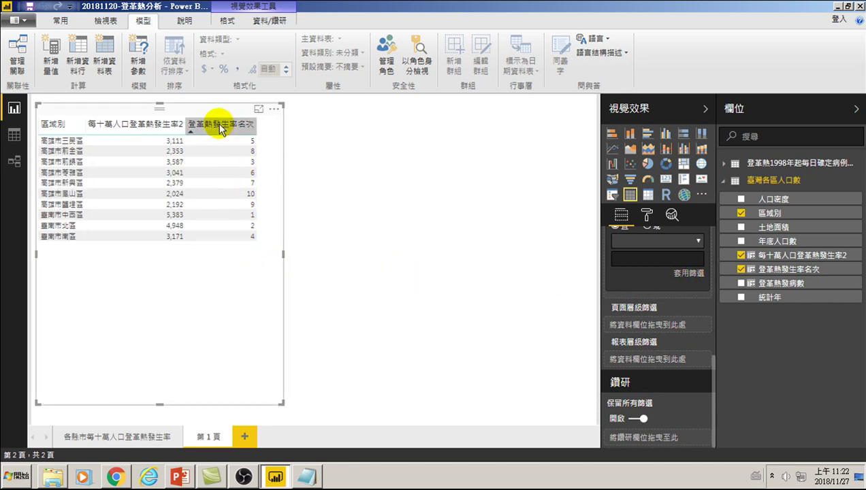
pyautogui.click(219, 127)
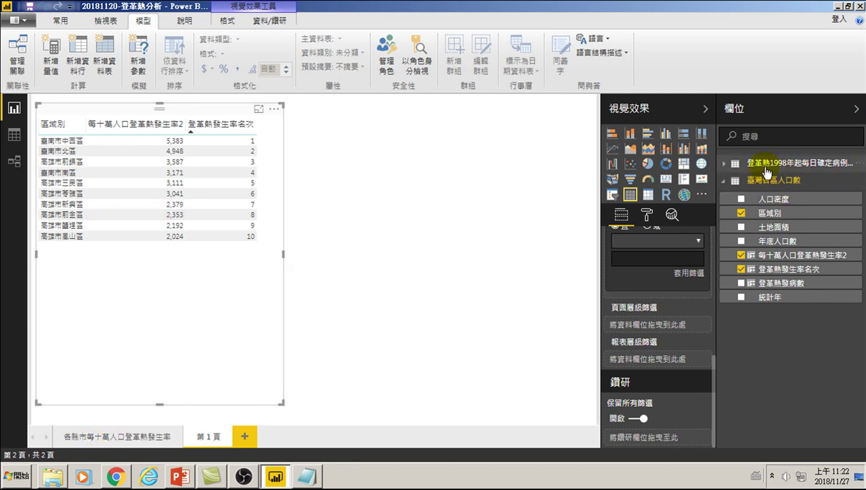
# Step: In Data view, sort the daily dengue case table by 發病日 descending (遞減排序)
pyautogui.click(15, 137)
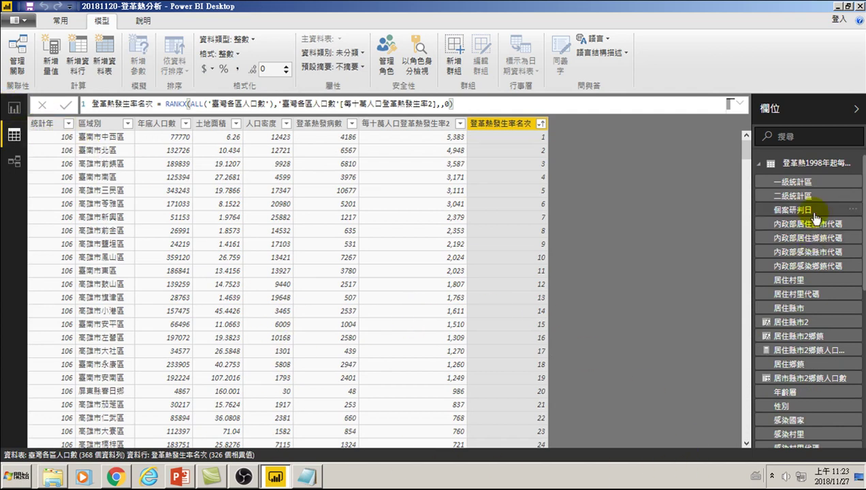
pyautogui.click(790, 183)
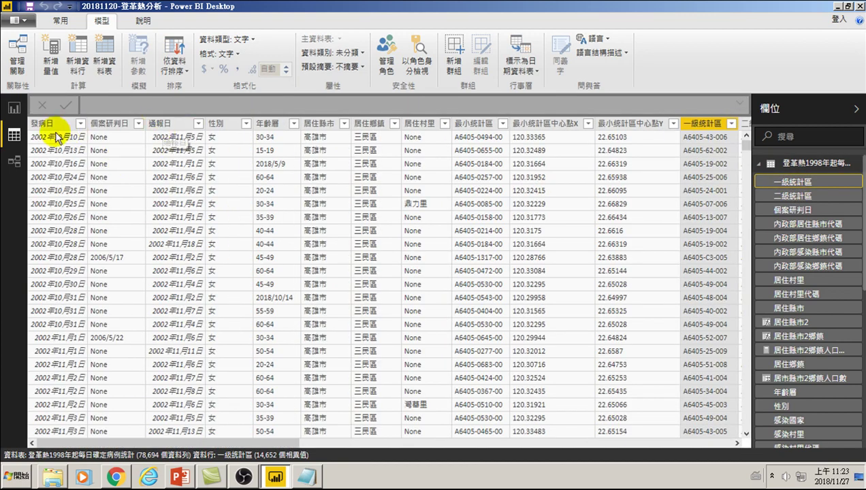
pyautogui.click(47, 125)
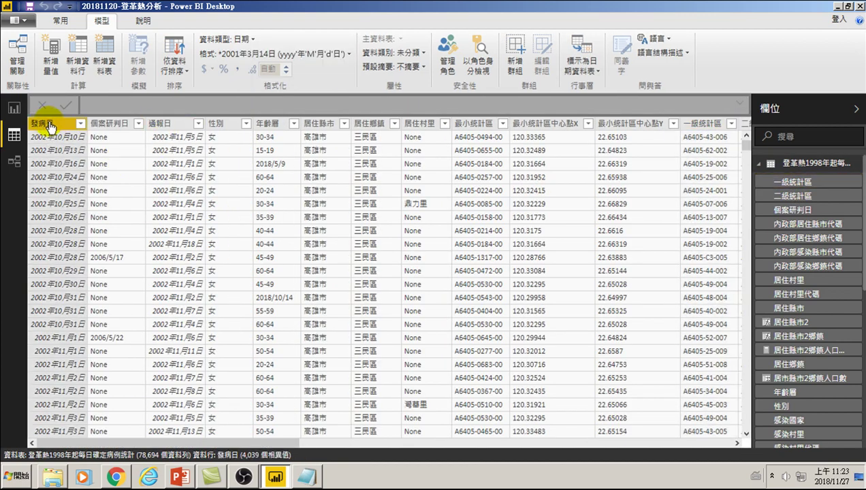
pyautogui.rightClick(49, 126)
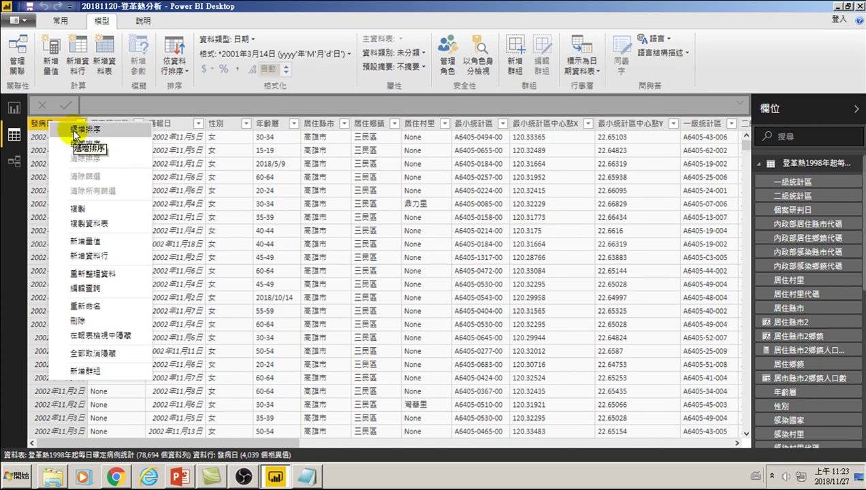
pyautogui.click(74, 143)
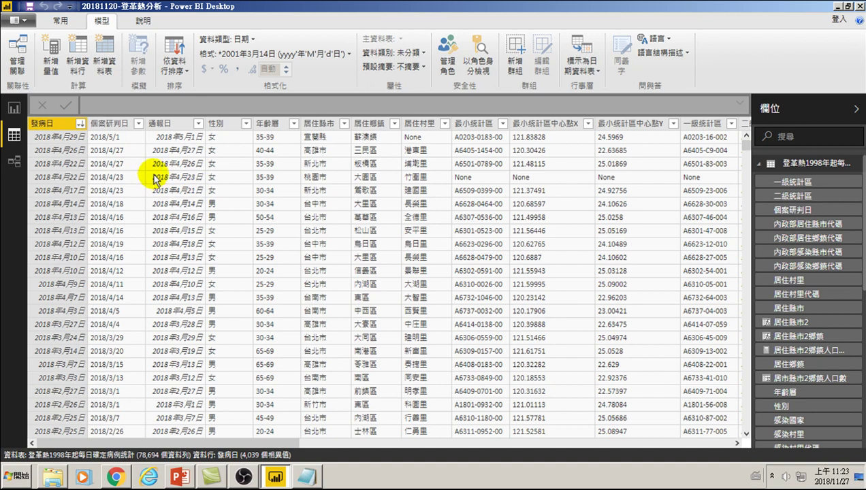
pyautogui.click(13, 109)
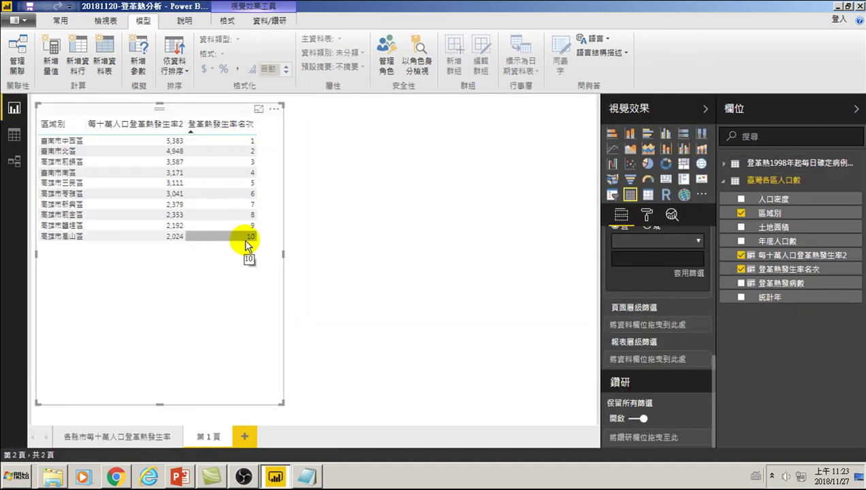
pyautogui.click(14, 136)
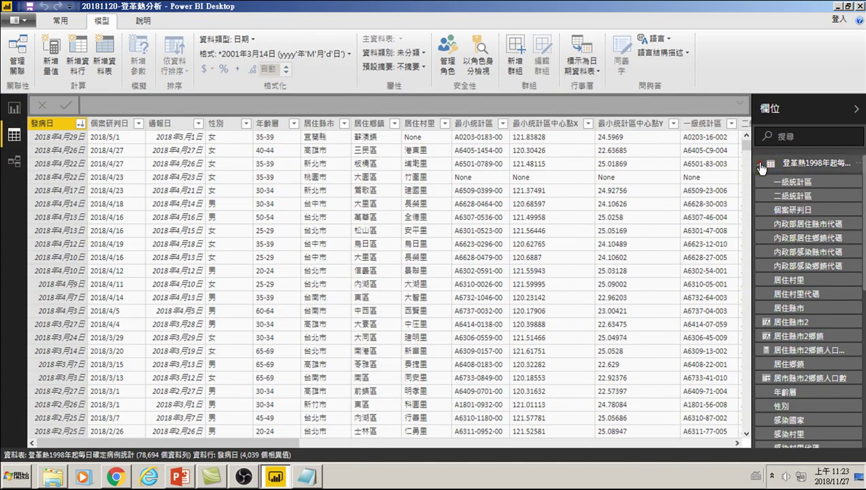
# Step: Collapse the dengue table's fields and switch back to Report view showing the top-ten table
pyautogui.click(761, 165)
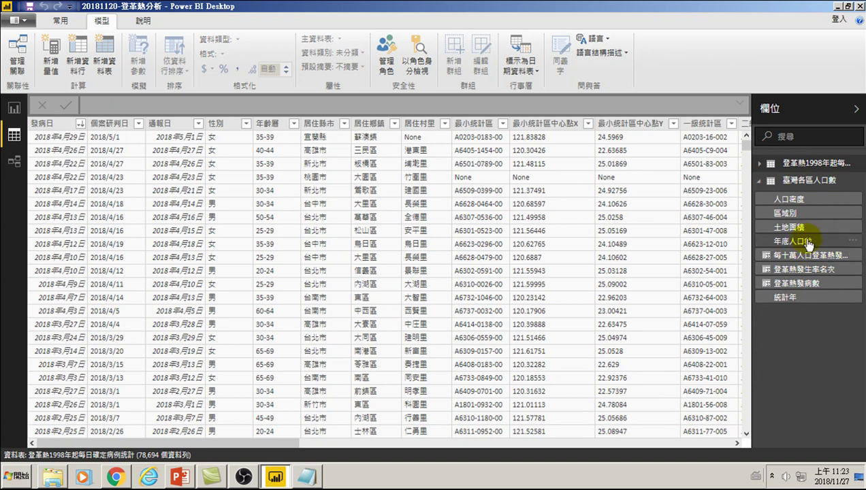
pyautogui.click(14, 107)
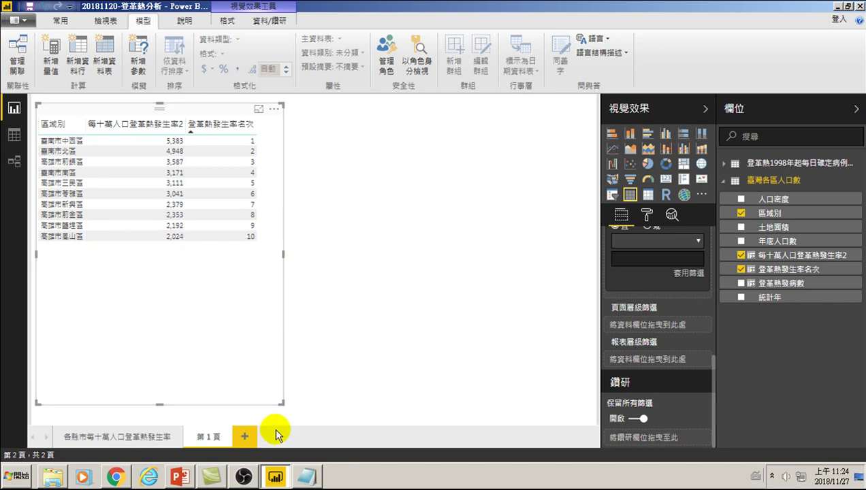
pyautogui.click(112, 437)
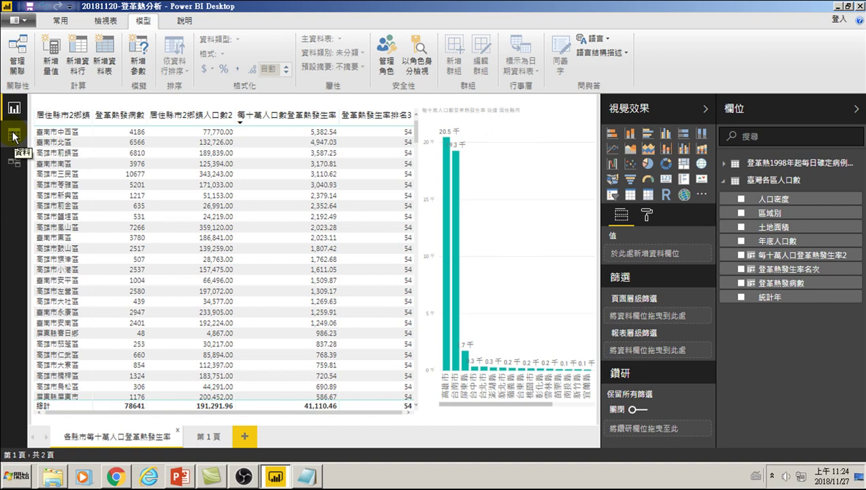
pyautogui.click(211, 436)
pyautogui.moveTo(147, 184)
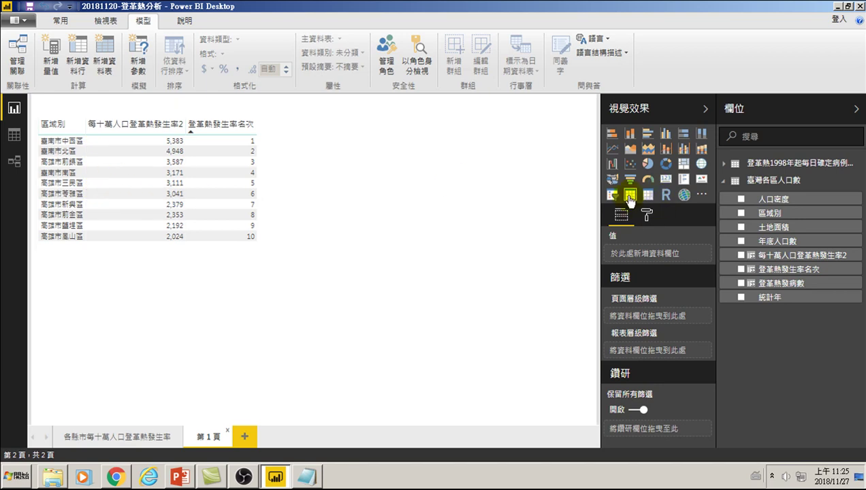
# Step: Select the top-ten table and expand its 設定格式化的條件 settings for 區域別
pyautogui.click(646, 214)
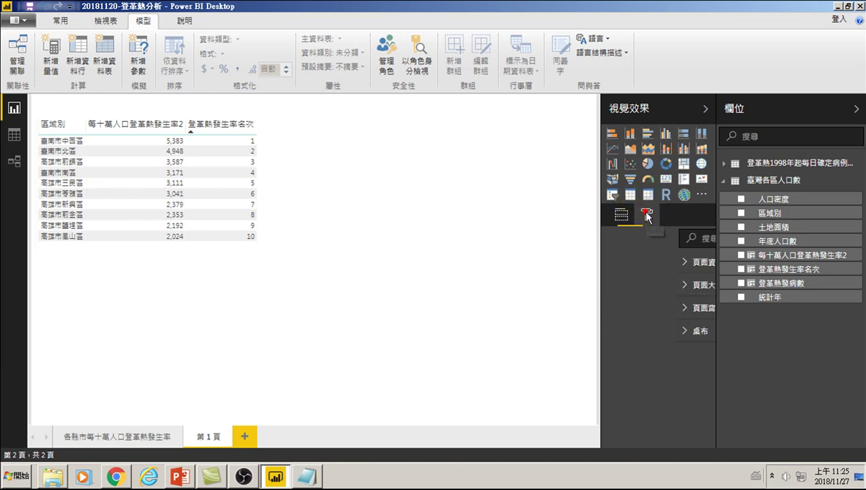
pyautogui.click(206, 150)
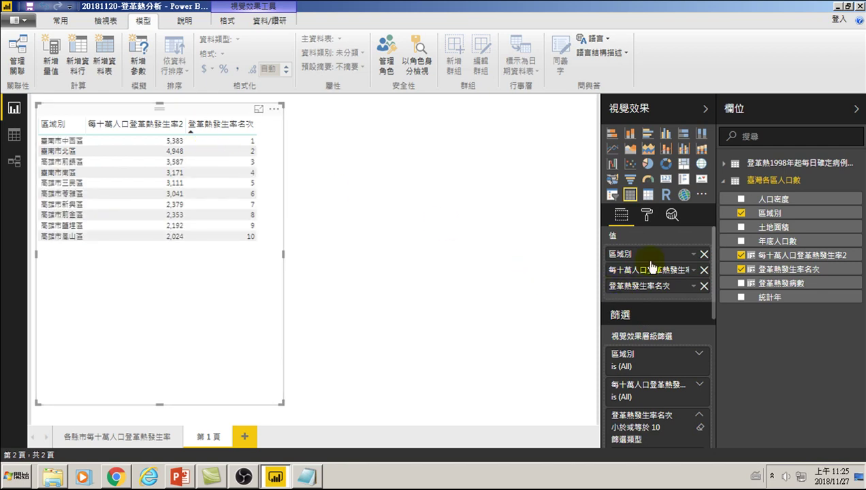
pyautogui.click(648, 215)
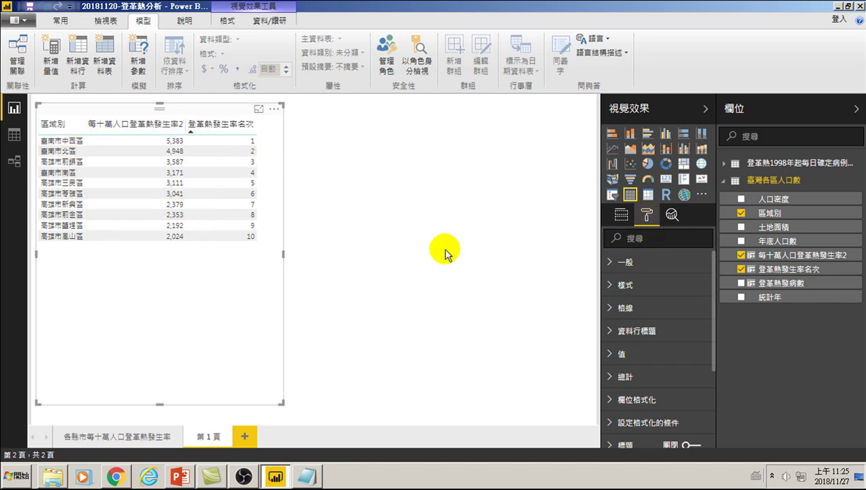
pyautogui.scroll(-3, 644, 305)
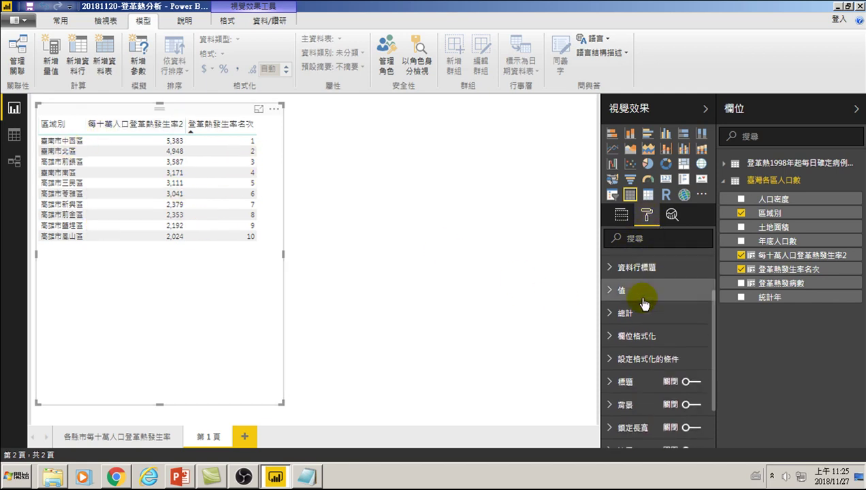
pyautogui.click(611, 359)
pyautogui.scroll(-1, 616, 360)
pyautogui.scroll(-2, 623, 361)
pyautogui.scroll(-2, 623, 354)
pyautogui.scroll(1, 640, 340)
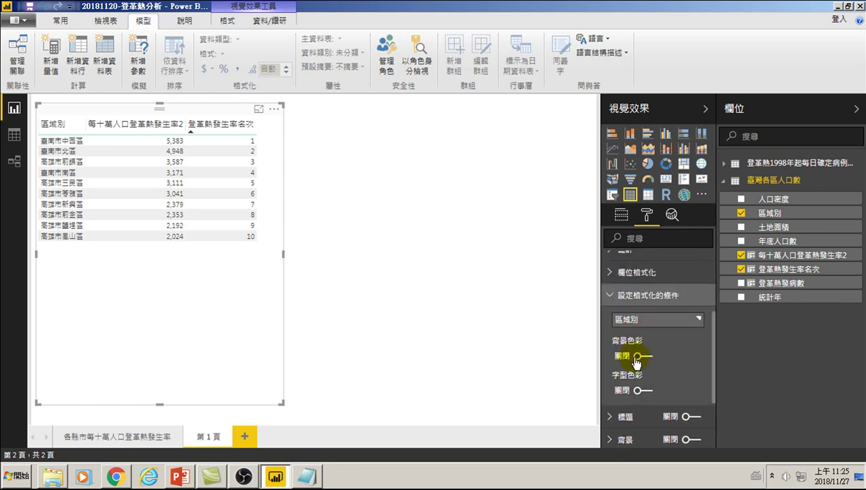
# Step: Turn on a font color scale for 區域別, leaving background colour off
pyautogui.click(639, 356)
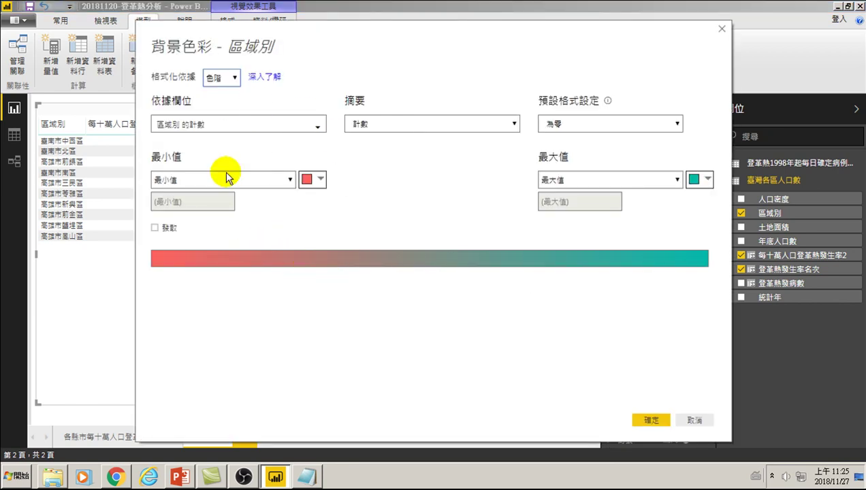
pyautogui.click(701, 422)
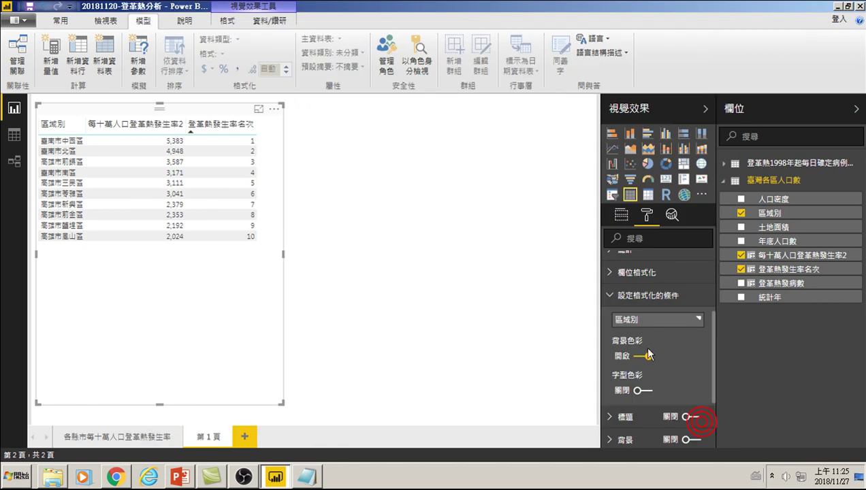
pyautogui.click(641, 392)
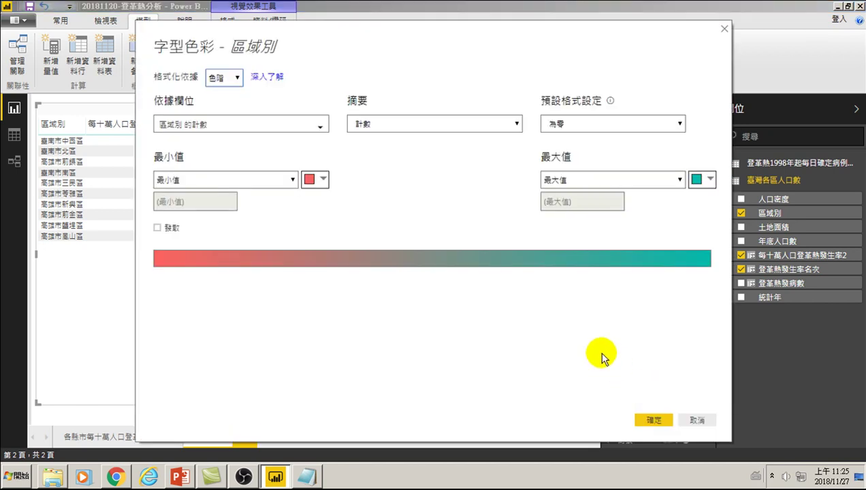
pyautogui.click(657, 419)
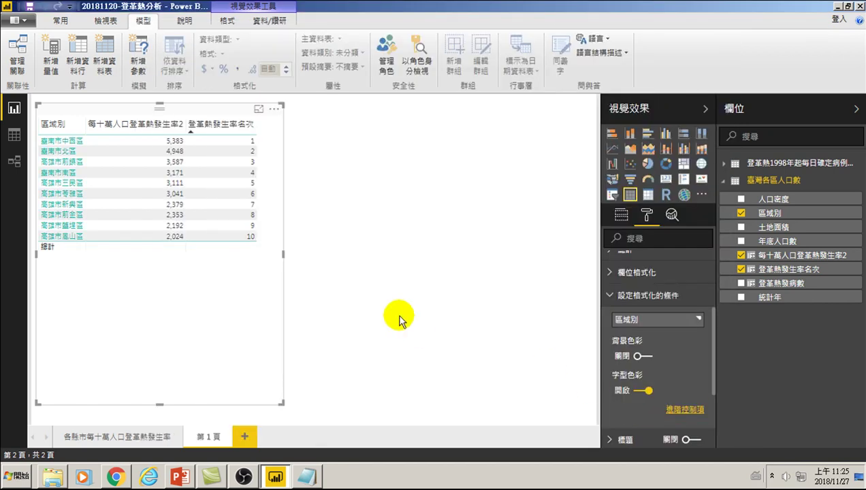
# Step: Under Field formatting, make the 每十萬人口登革熱發生率2 values black, keeping display units at none
pyautogui.click(608, 271)
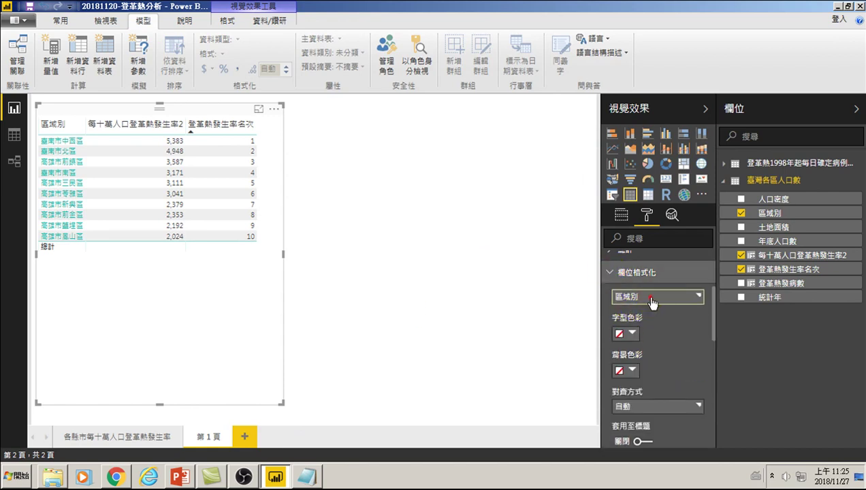
pyautogui.click(645, 296)
pyautogui.click(638, 327)
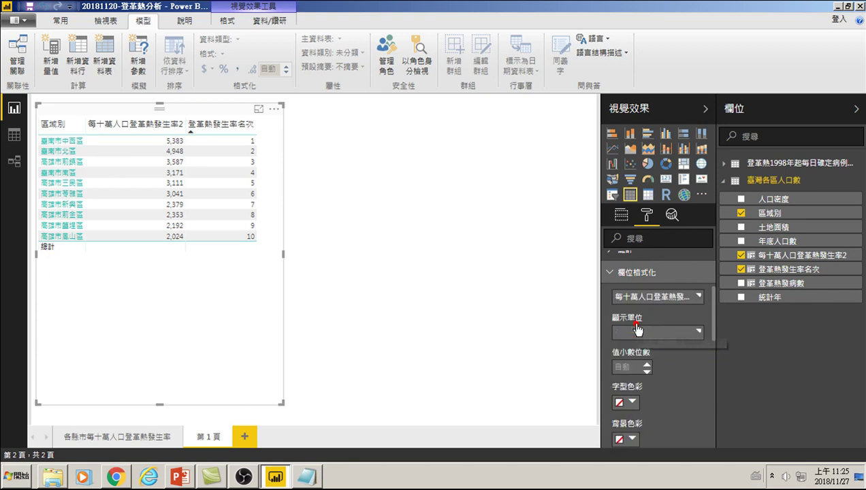
pyautogui.click(638, 333)
pyautogui.click(633, 332)
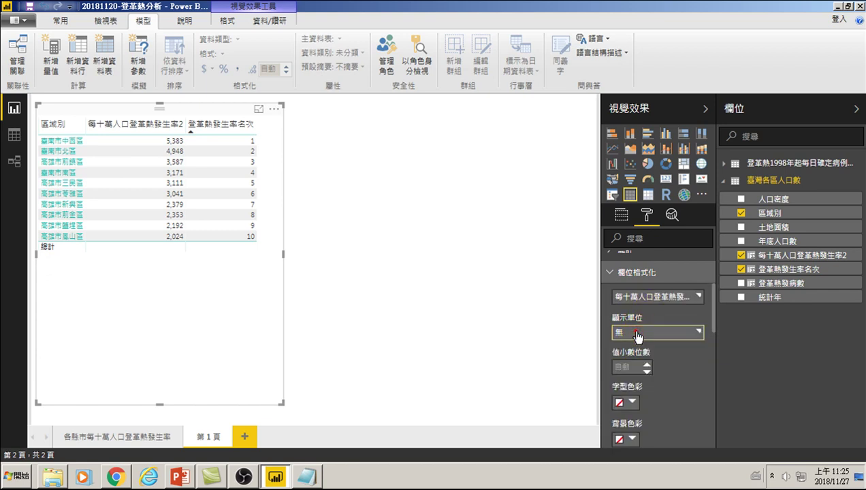
pyautogui.scroll(-4, 647, 390)
pyautogui.scroll(2, 629, 348)
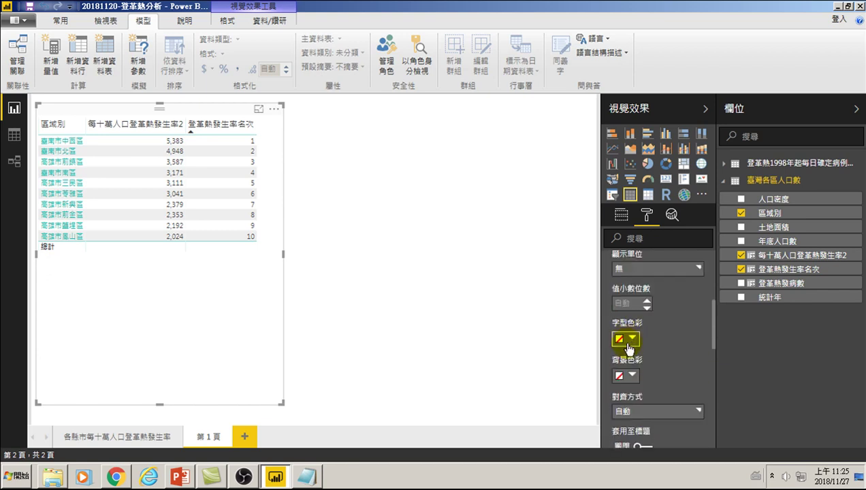
pyautogui.click(631, 340)
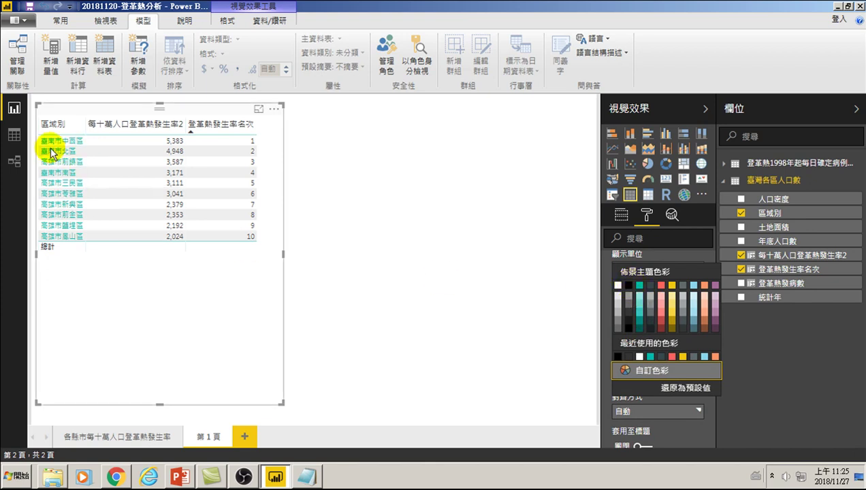
pyautogui.click(632, 289)
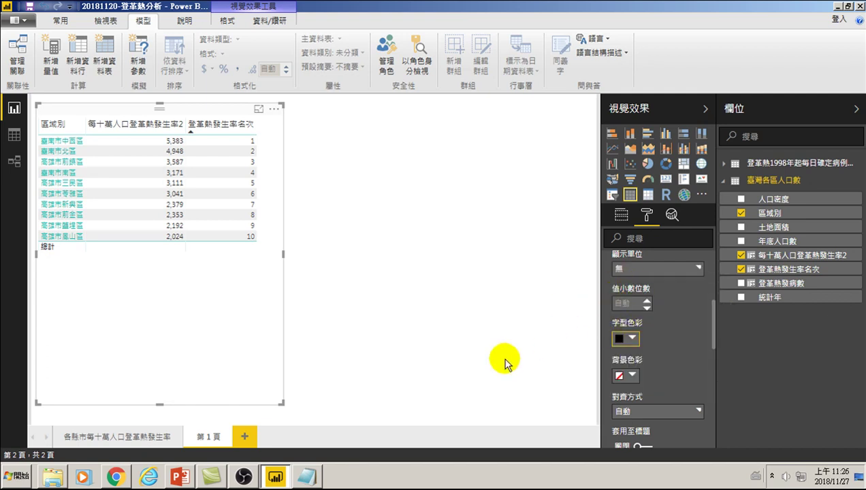
pyautogui.scroll(3, 633, 334)
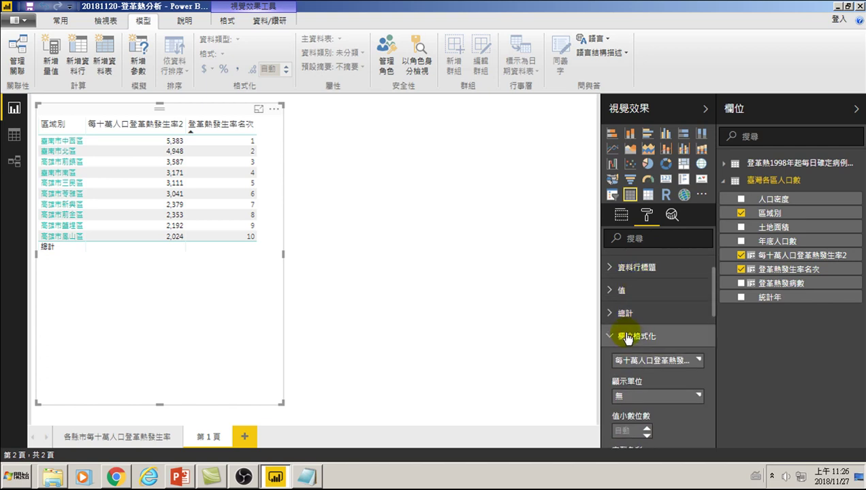
pyautogui.scroll(-2, 635, 348)
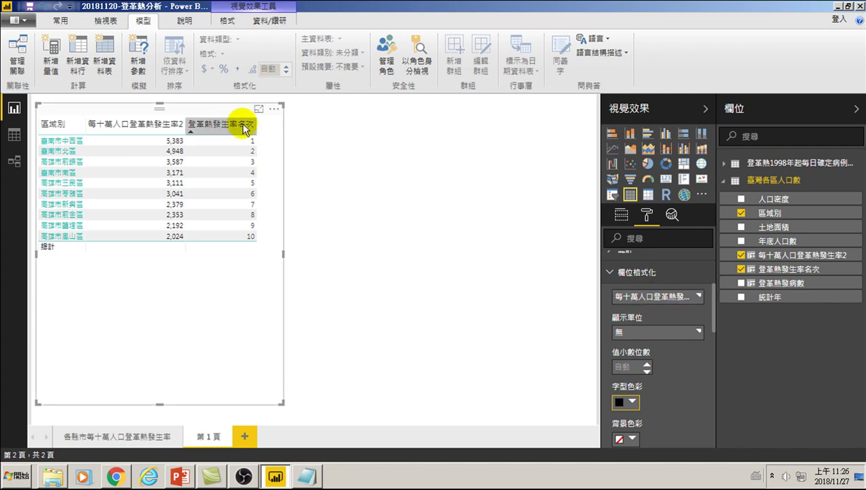
# Step: Give the 登革熱發生率名次 rank numbers a custom blue font color
pyautogui.click(644, 298)
pyautogui.click(633, 342)
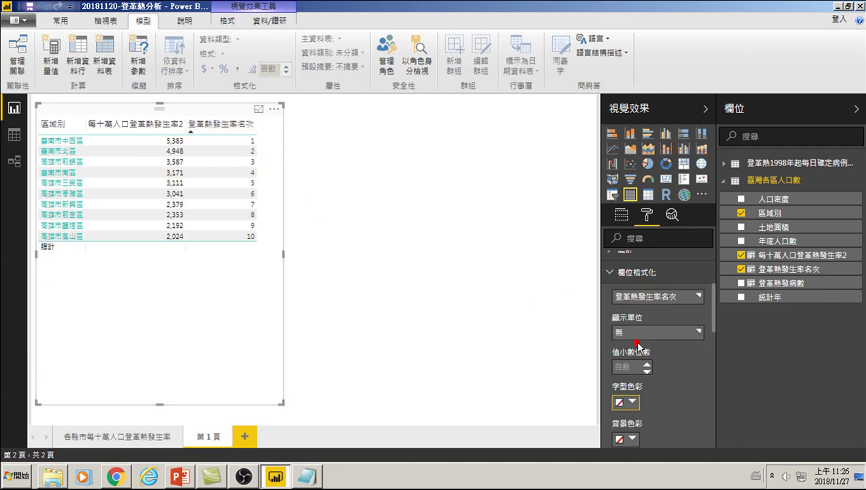
pyautogui.click(632, 403)
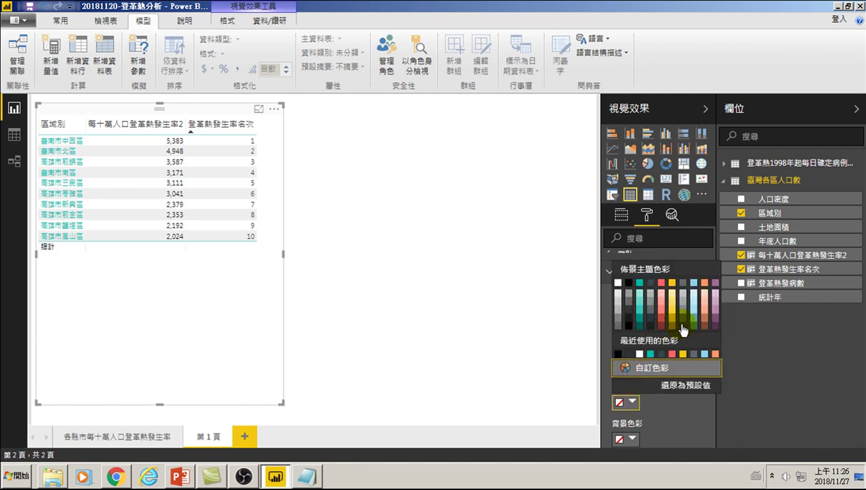
pyautogui.click(651, 367)
pyautogui.click(697, 361)
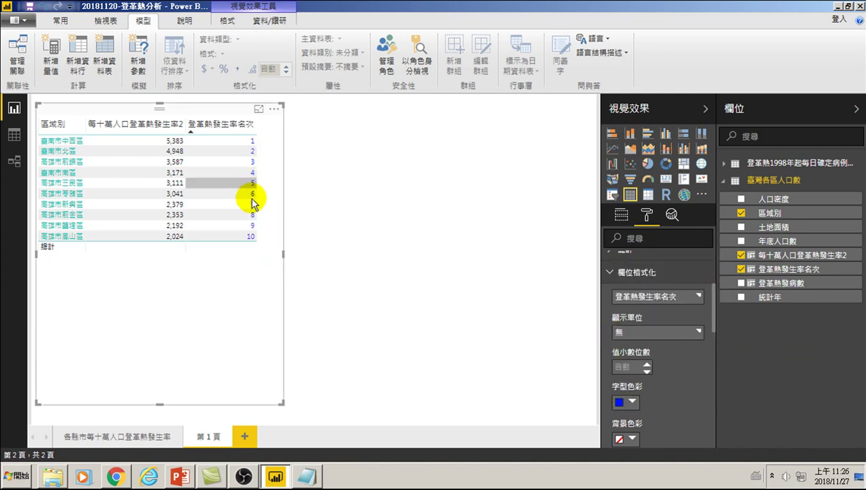
pyautogui.click(607, 272)
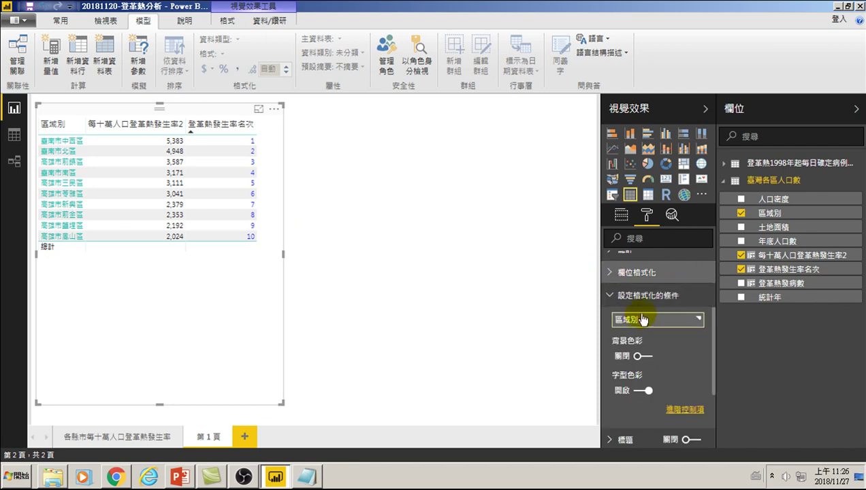
# Step: Turn on Background color for 區域別 and cancel its color scale dialog without changes
pyautogui.scroll(-1, 644, 315)
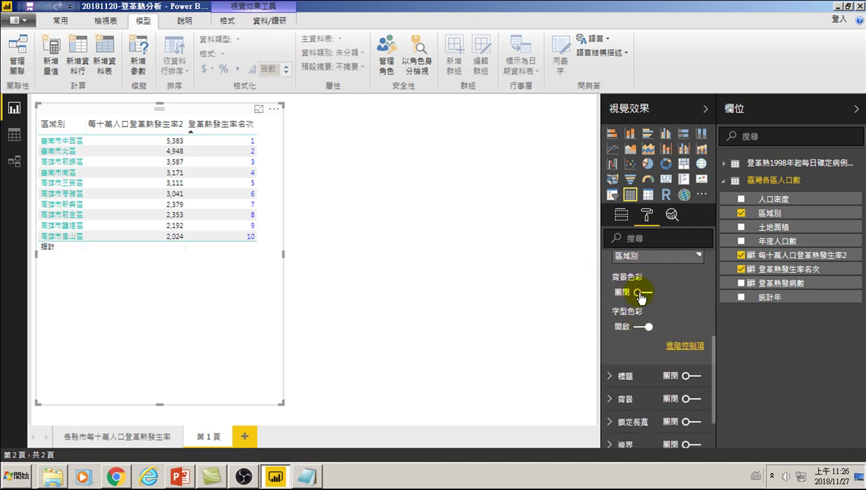
pyautogui.click(640, 294)
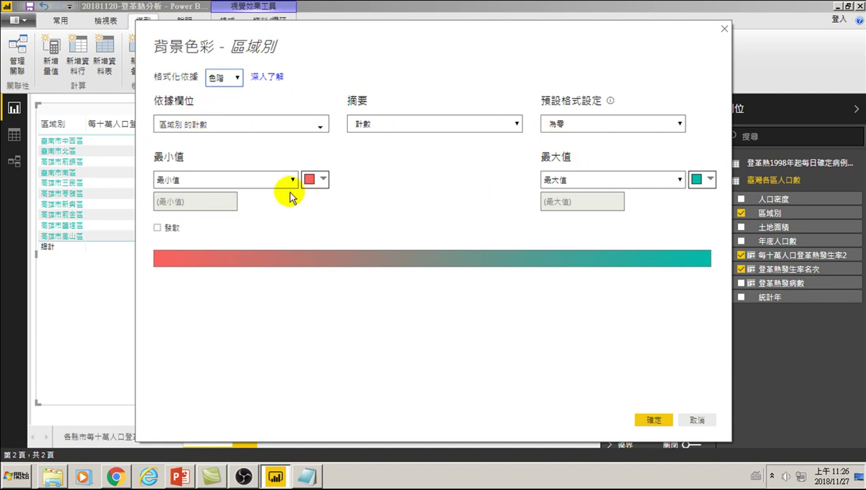
pyautogui.click(696, 420)
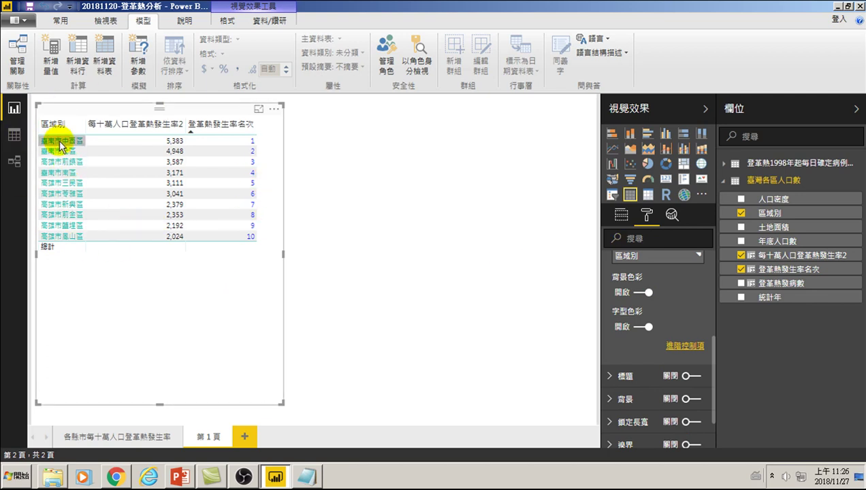
pyautogui.moveTo(134, 183)
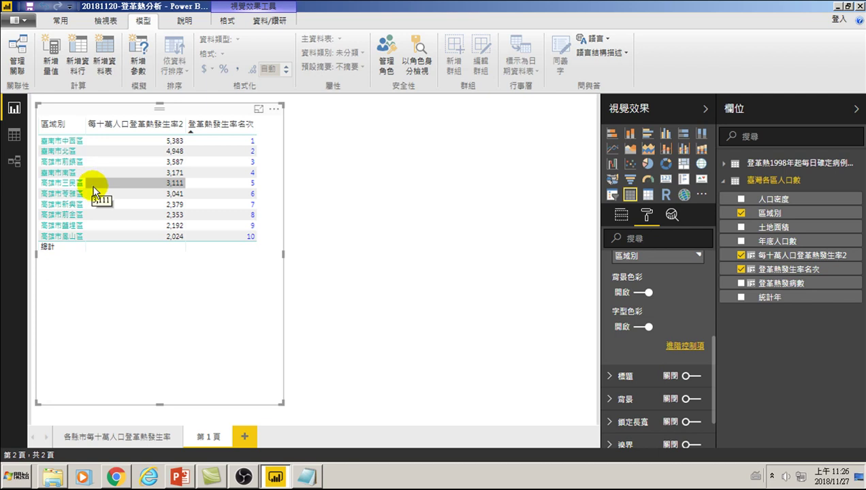
# Step: Rename the 第 1 頁 page tab to 前十名每十萬人口登革熱發生率
pyautogui.doubleClick(210, 437)
pyautogui.press('space')
pyautogui.write('名每')
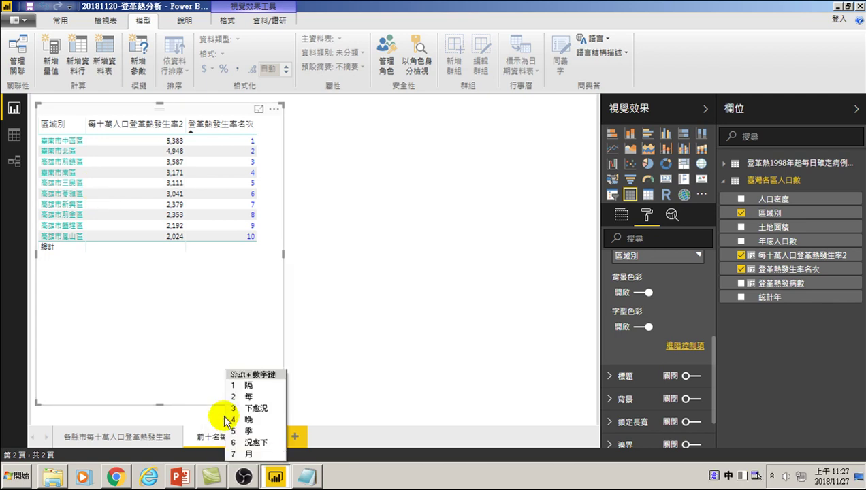
pyautogui.write('十萬人口登')
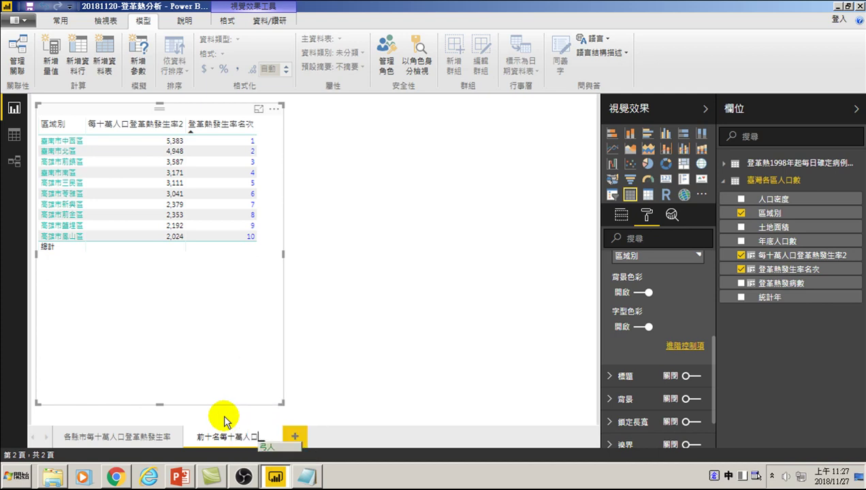
pyautogui.write('革熱')
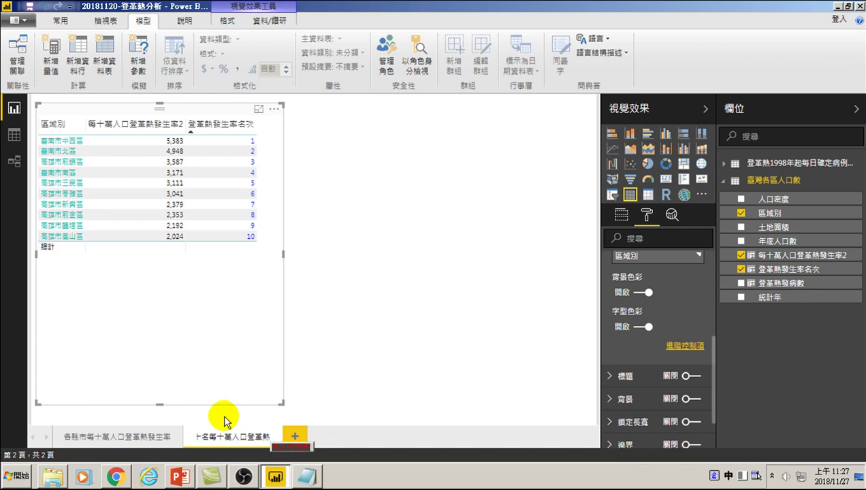
pyautogui.write('發生')
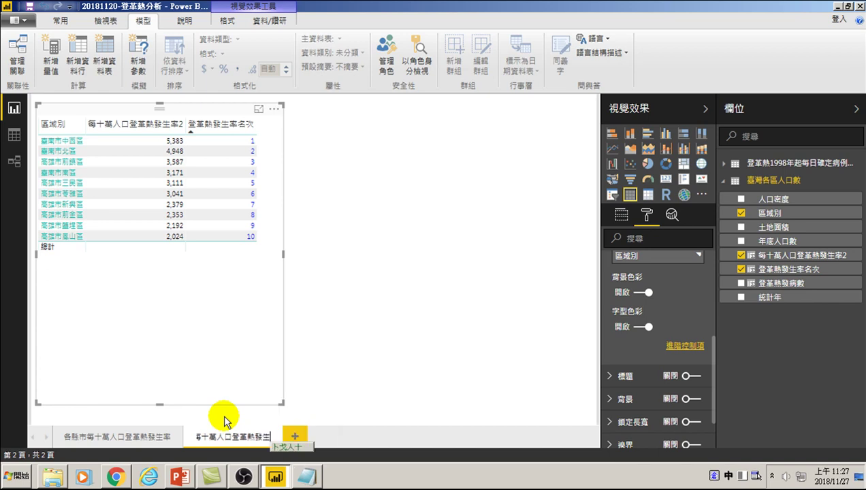